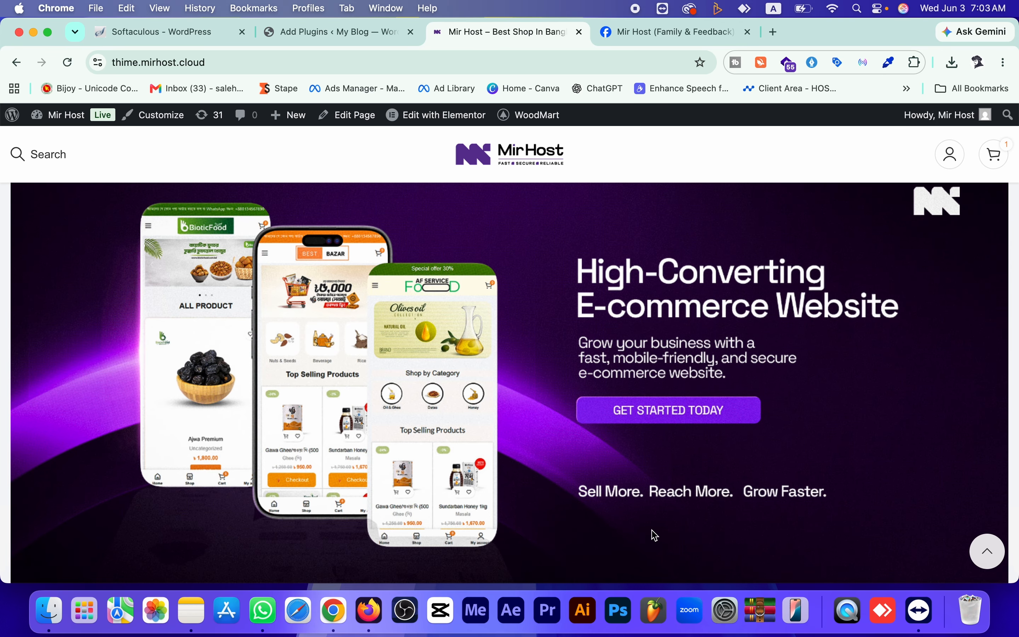
Browse the organic food and clothing brand website templates on the Mir Host shop page
scroll(653, 535, "down", 15)
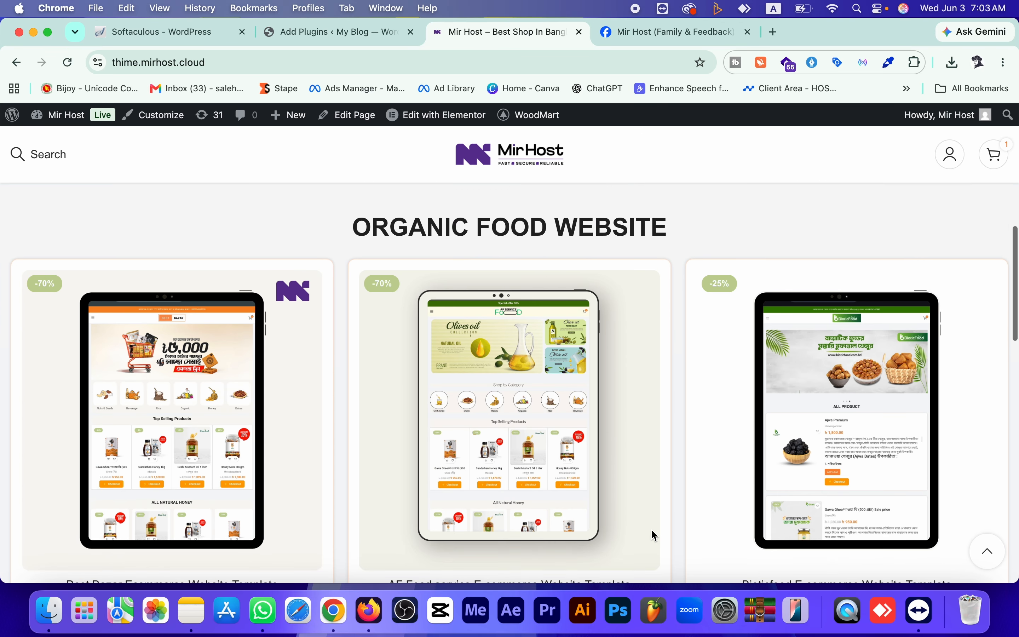
scroll(471, 390, "up", 10)
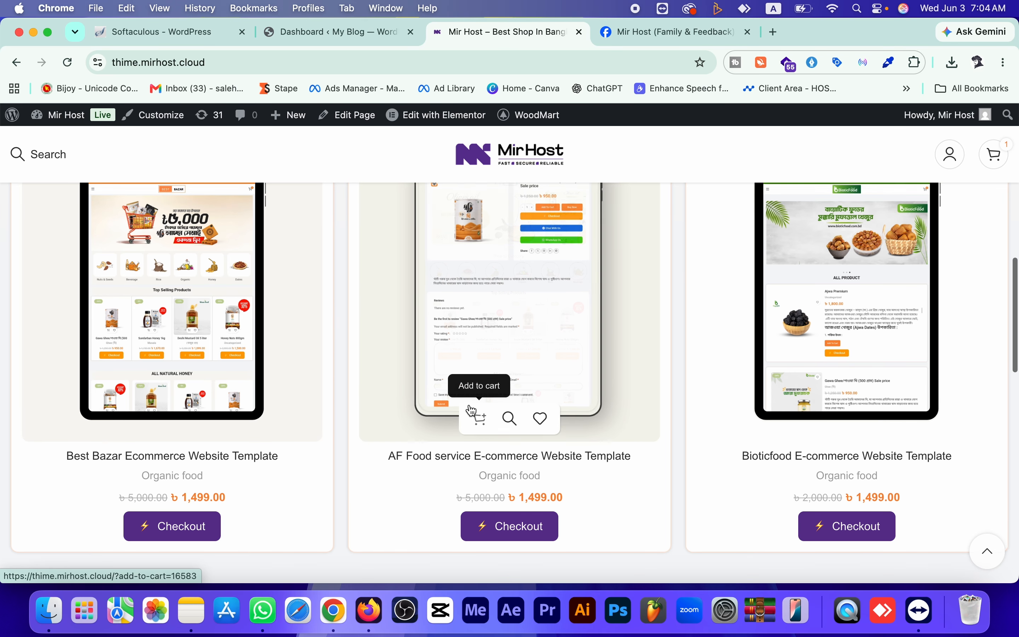
scroll(472, 415, "up", 2)
scroll(471, 410, "down", 6)
scroll(472, 411, "down", 1)
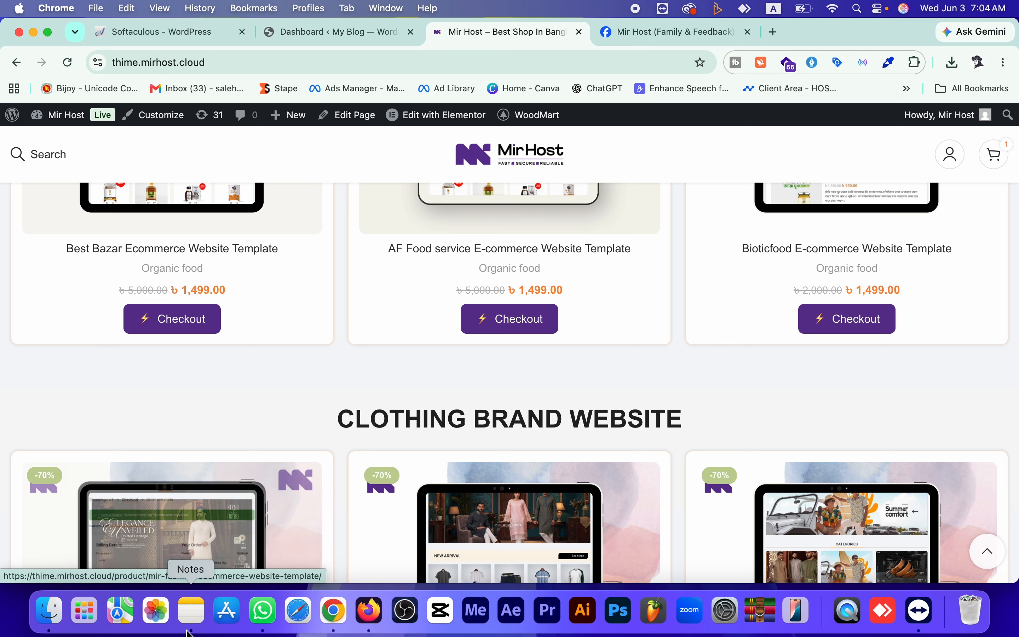
Review the website delivery note in Notes and select the two WPvivid backup zip files in Finder's af food folder
left_click(191, 612)
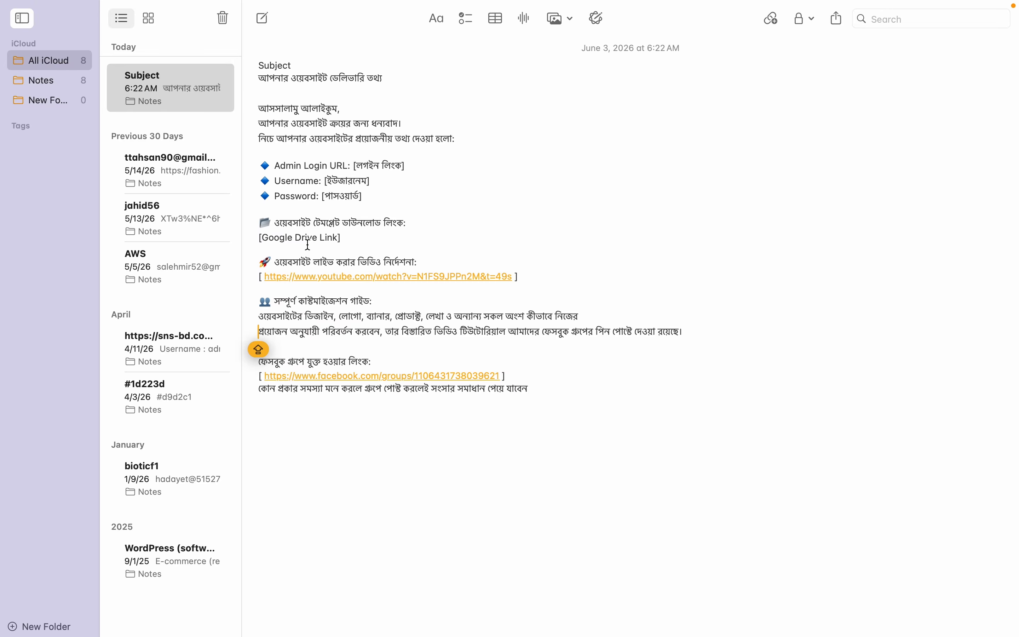
mouse_move(157, 623)
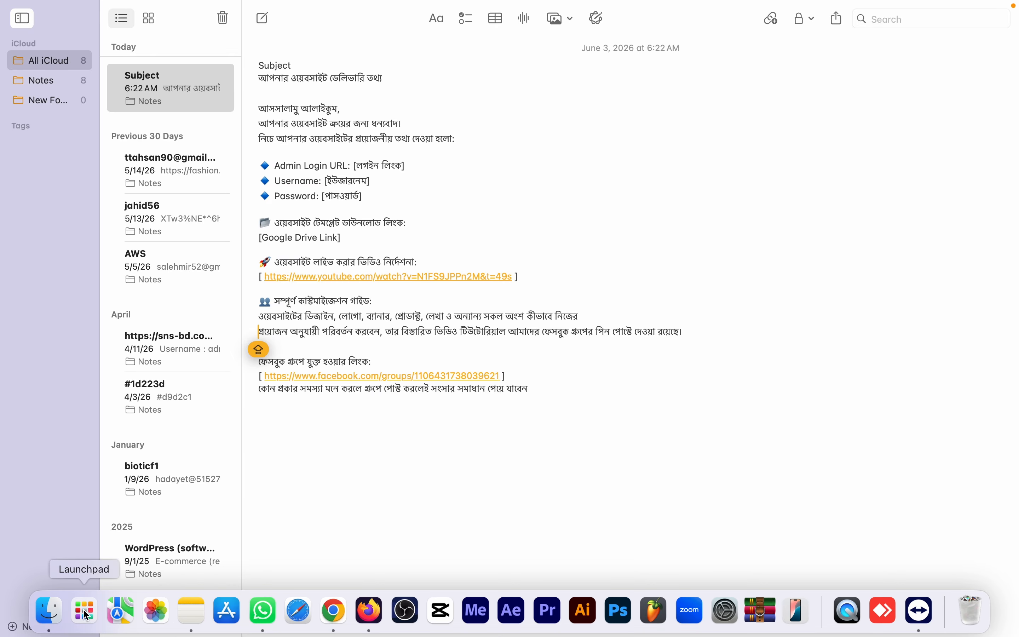
left_click(49, 611)
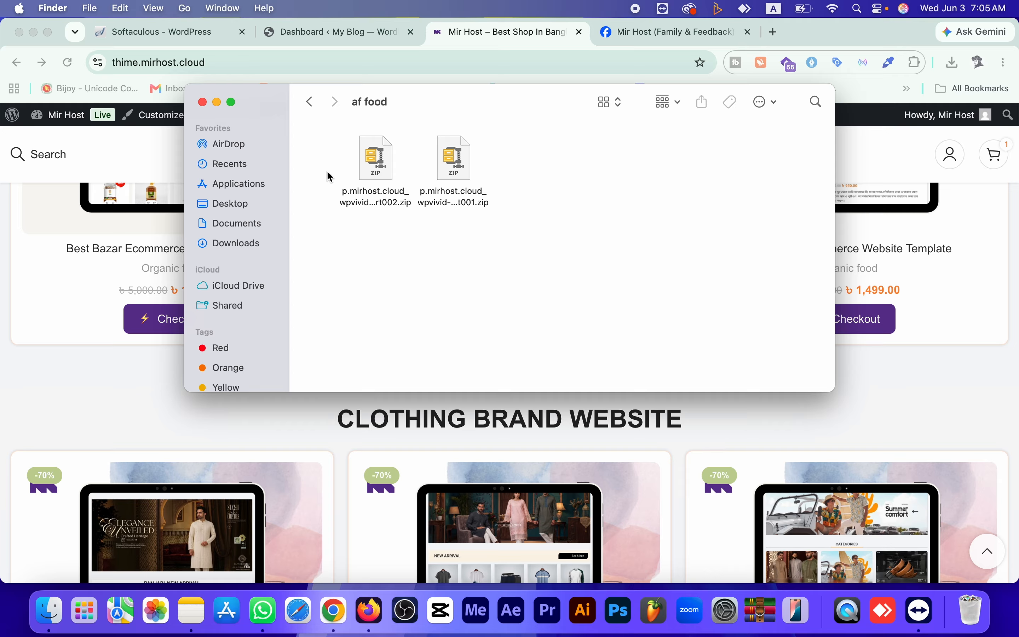
left_click_drag(327, 173, 520, 181)
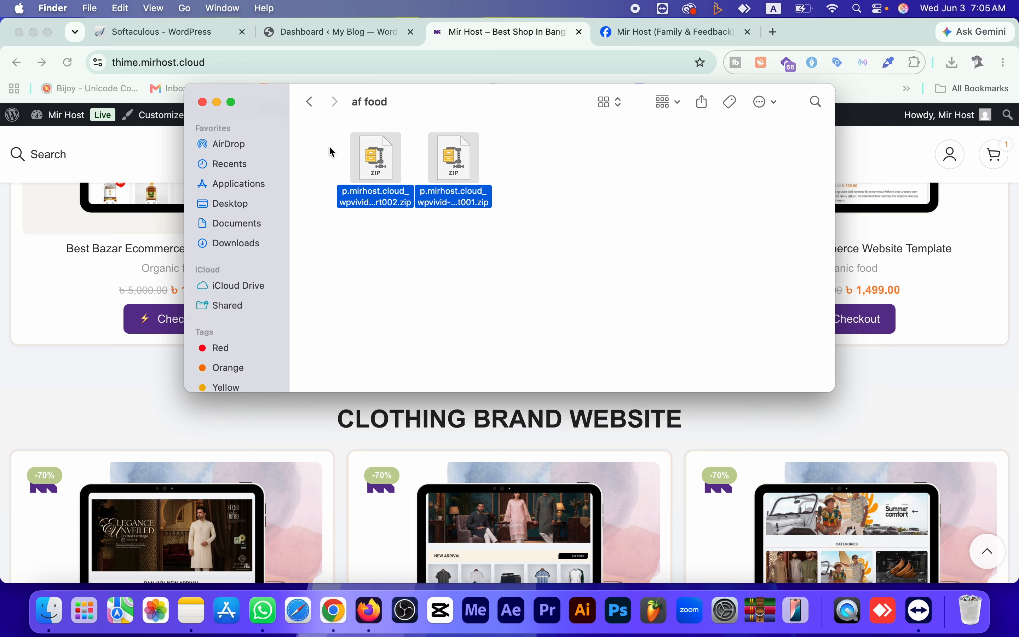
Open the Add Plugins page in the My Blog WordPress admin
left_click(323, 36)
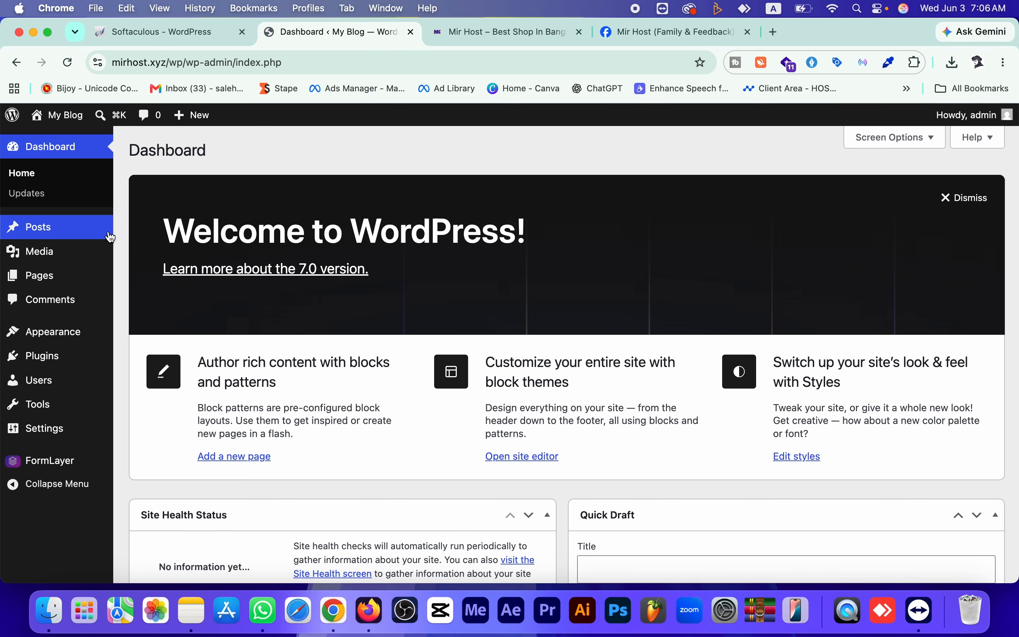
mouse_move(74, 377)
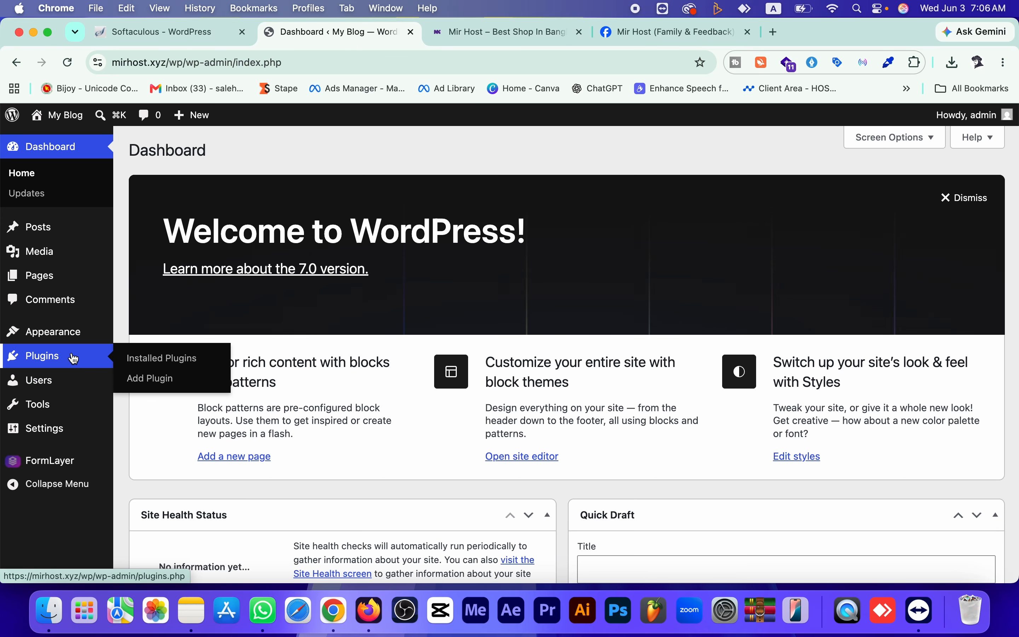
left_click(73, 358)
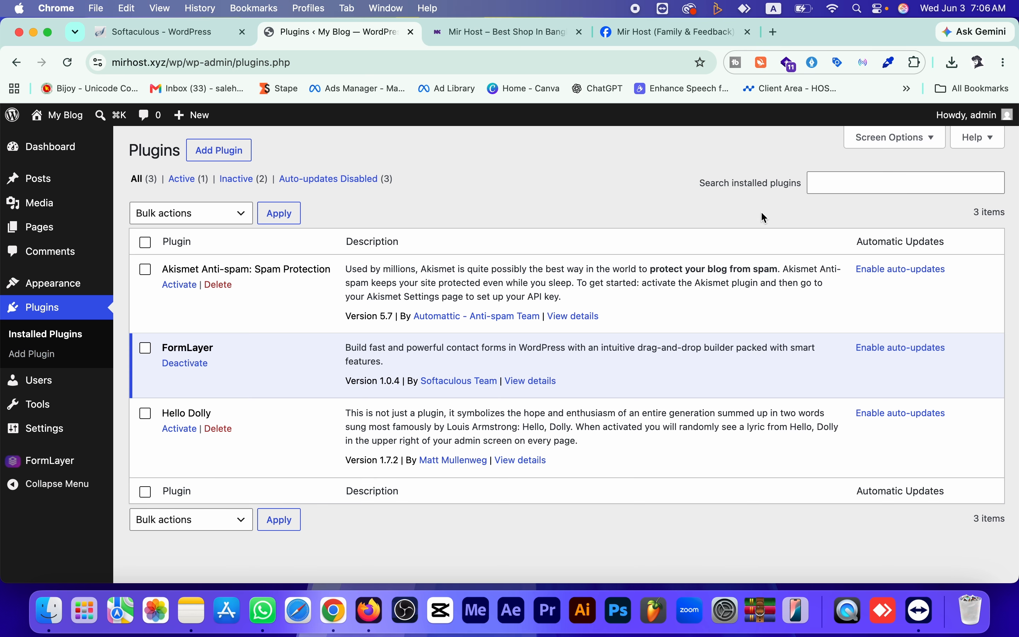
left_click(218, 150)
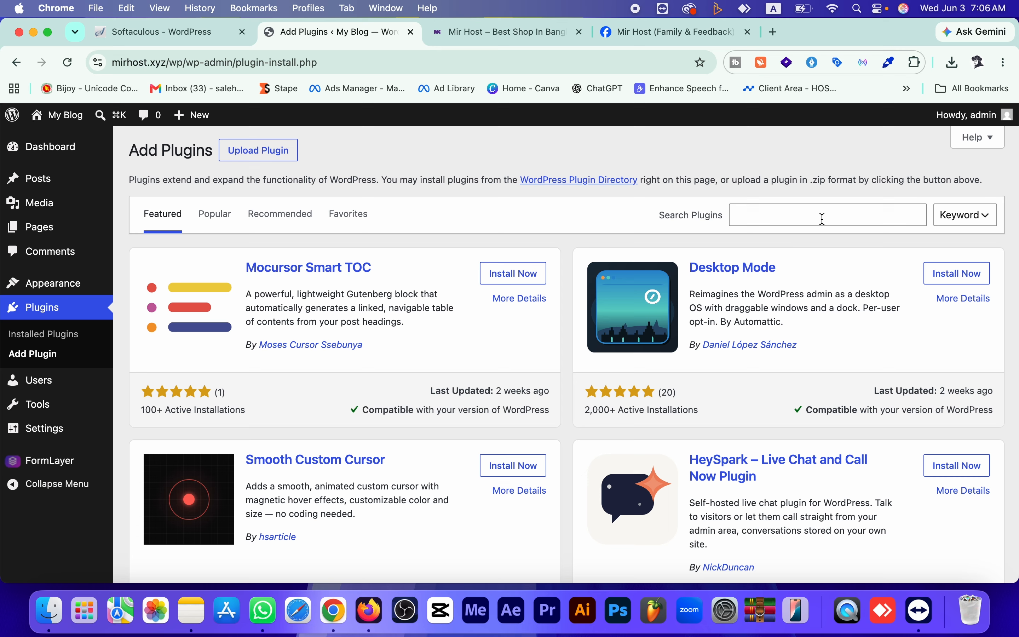
Search the plugins for "wpvivid", and install and activate WPvivid — Backup, Migration & Staging
left_click(823, 219)
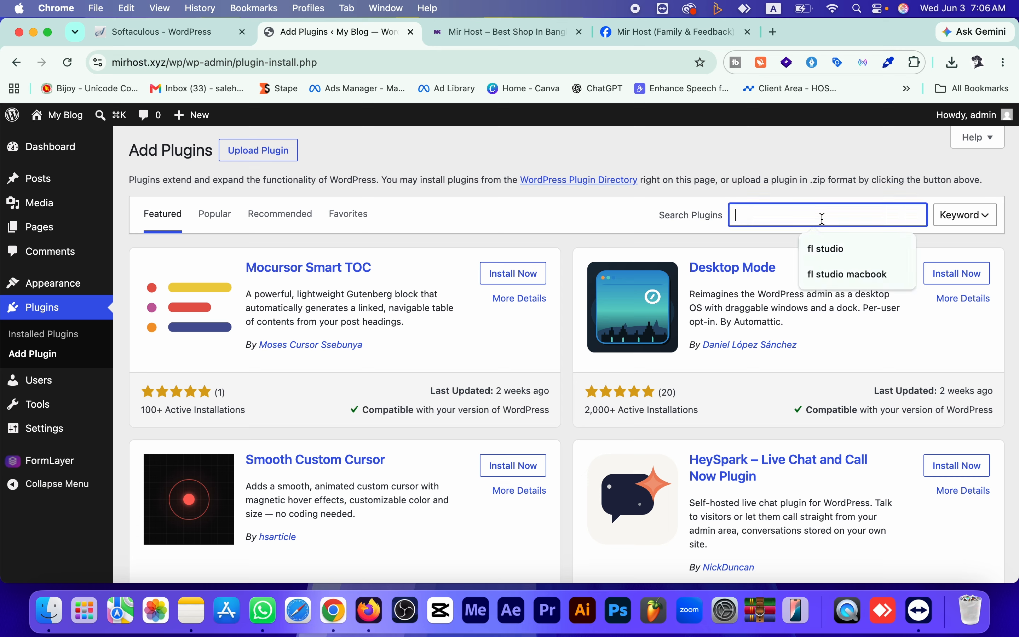
type("wp")
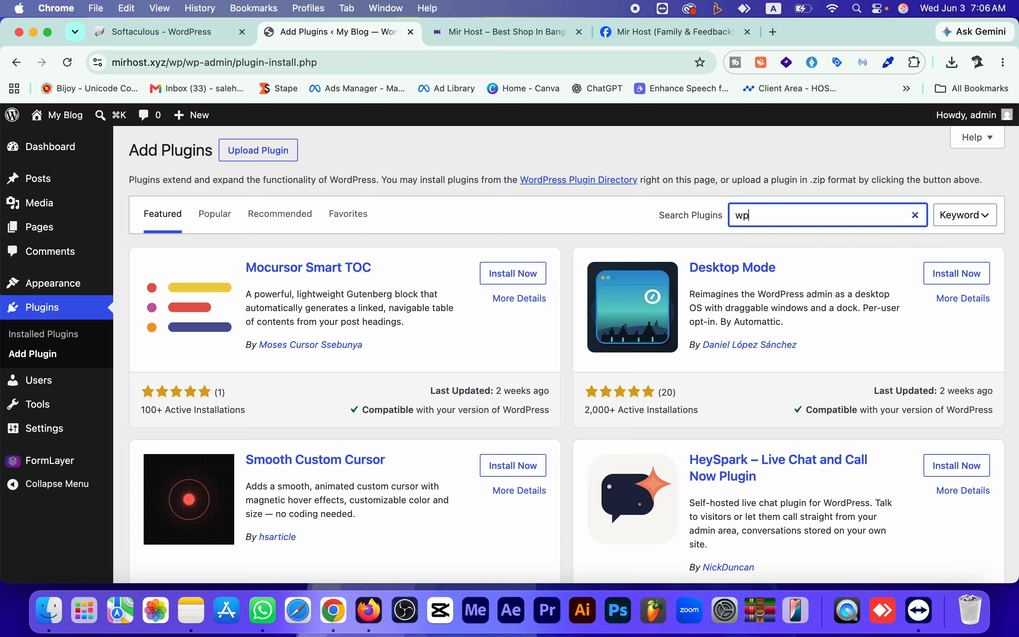
type("vivid")
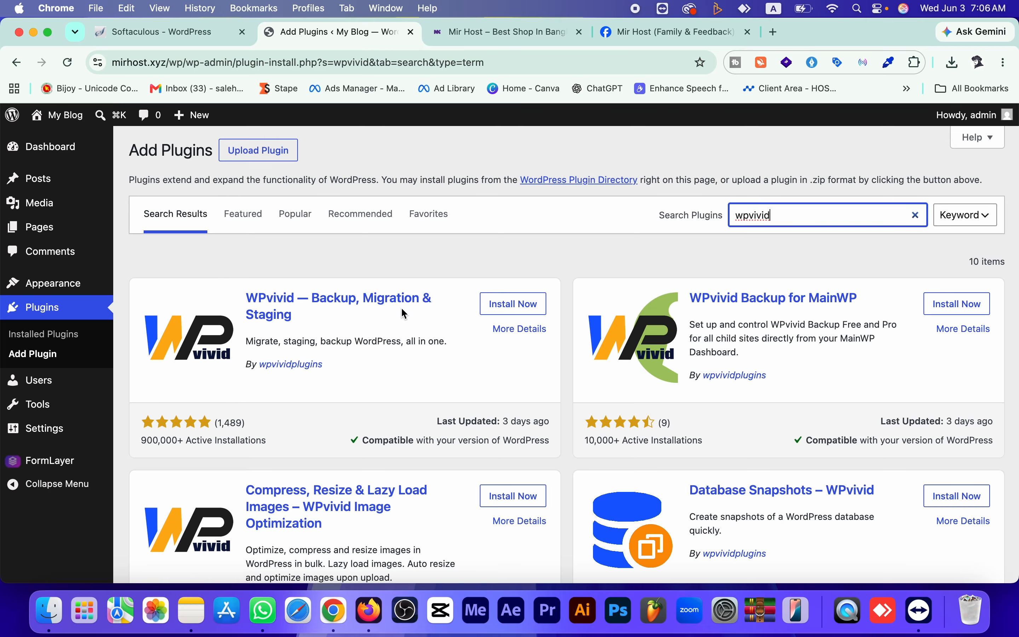
left_click(519, 312)
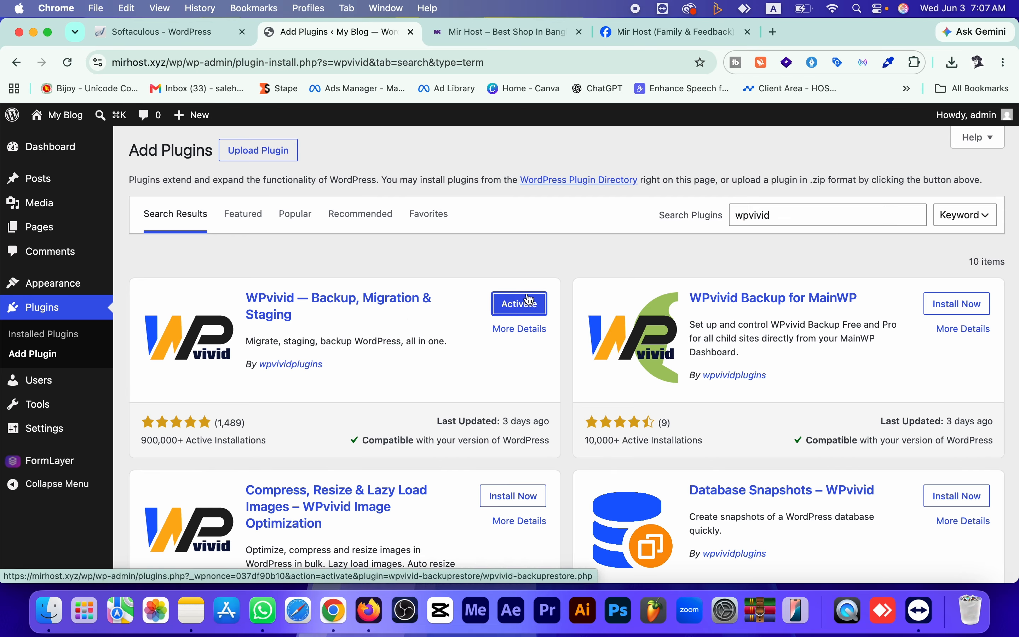
left_click(522, 304)
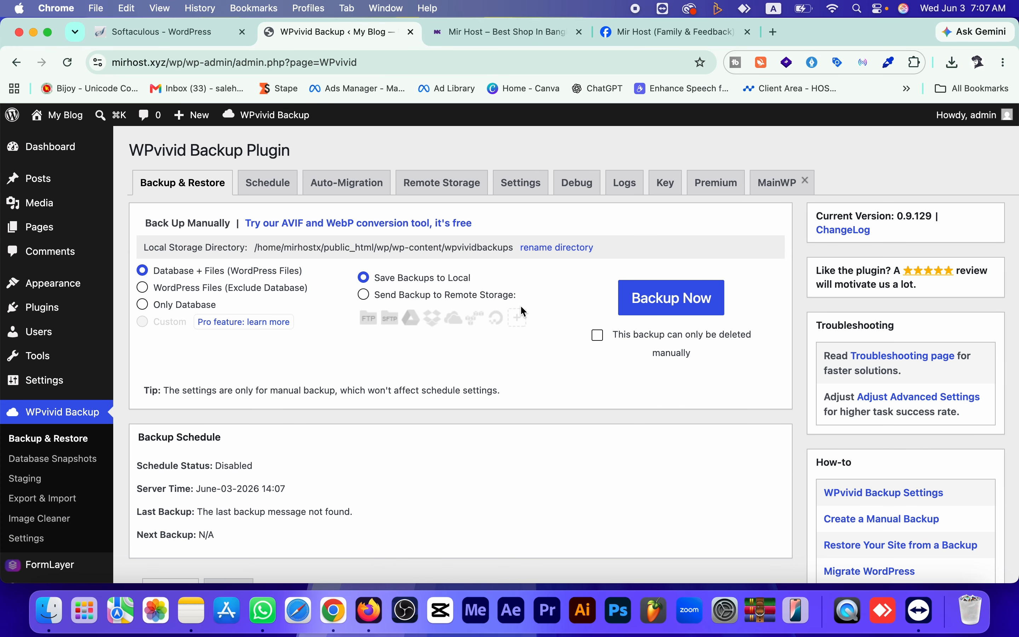
Choose the part001 and part002 backup zip files from the af food folder for upload in WPvivid
scroll(521, 307, "down", 9)
scroll(521, 307, "up", 9)
scroll(216, 449, "down", 7)
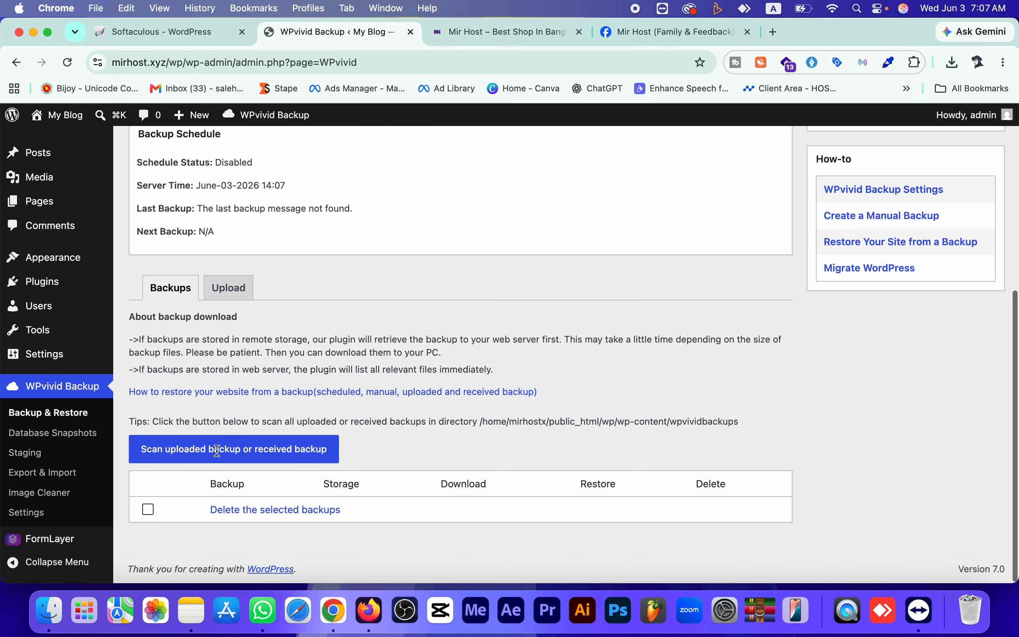
left_click(220, 294)
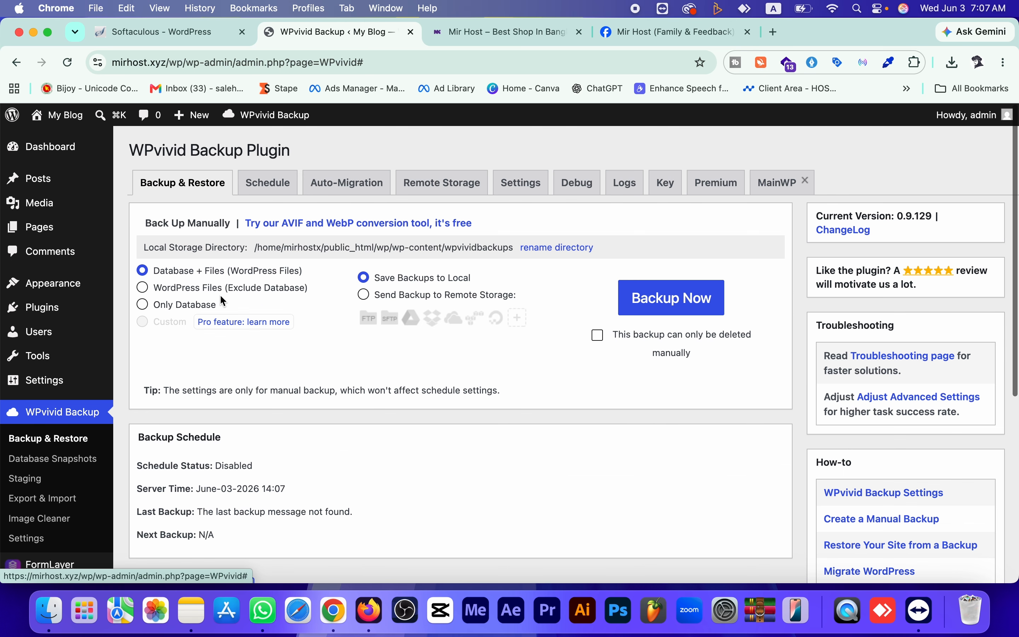
scroll(227, 486, "down", 5)
left_click(460, 444)
left_click(212, 162)
left_click(289, 172, "super")
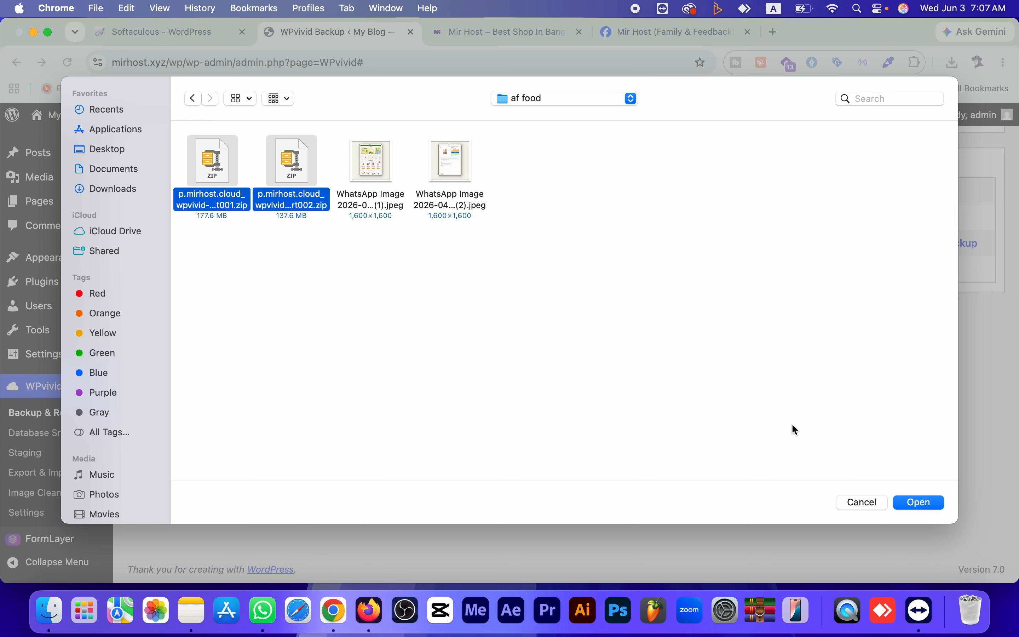
left_click(921, 503)
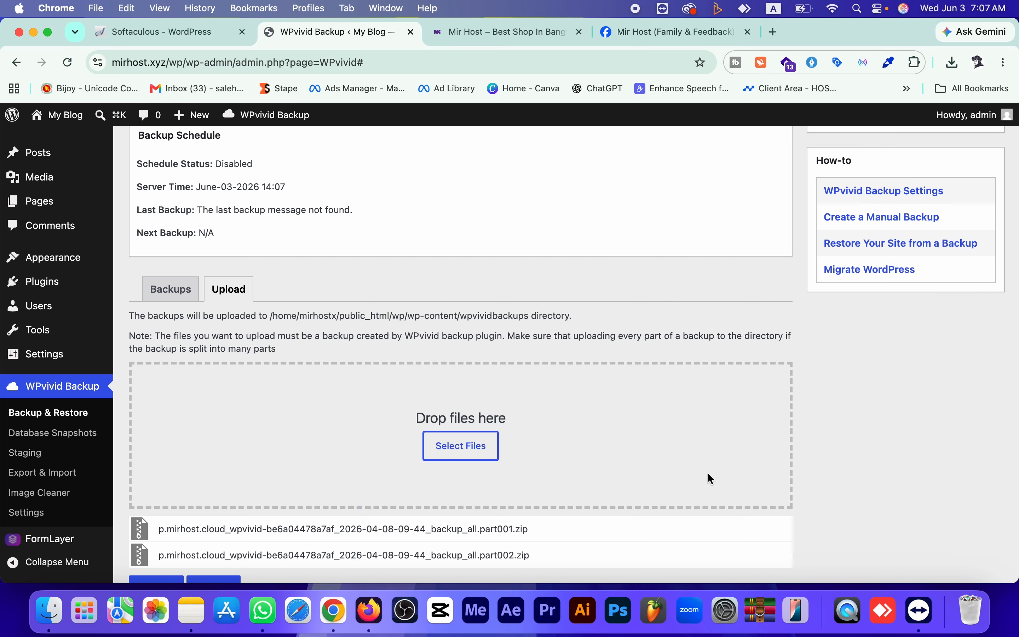
Upload the two chosen backup parts to WPvivid and acknowledge the upload's completion
scroll(709, 475, "down", 3)
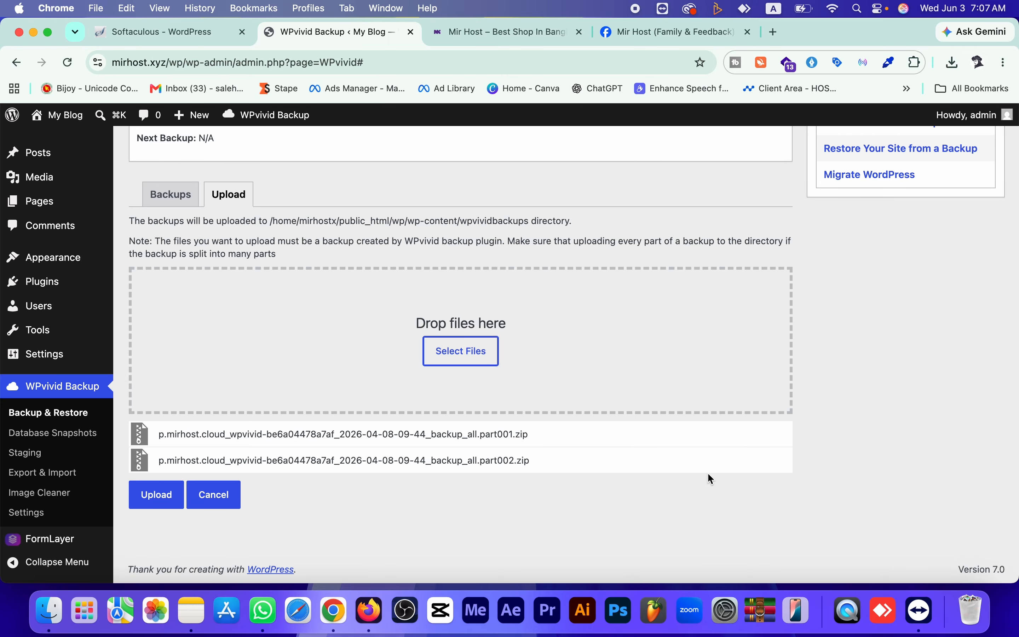
left_click(159, 501)
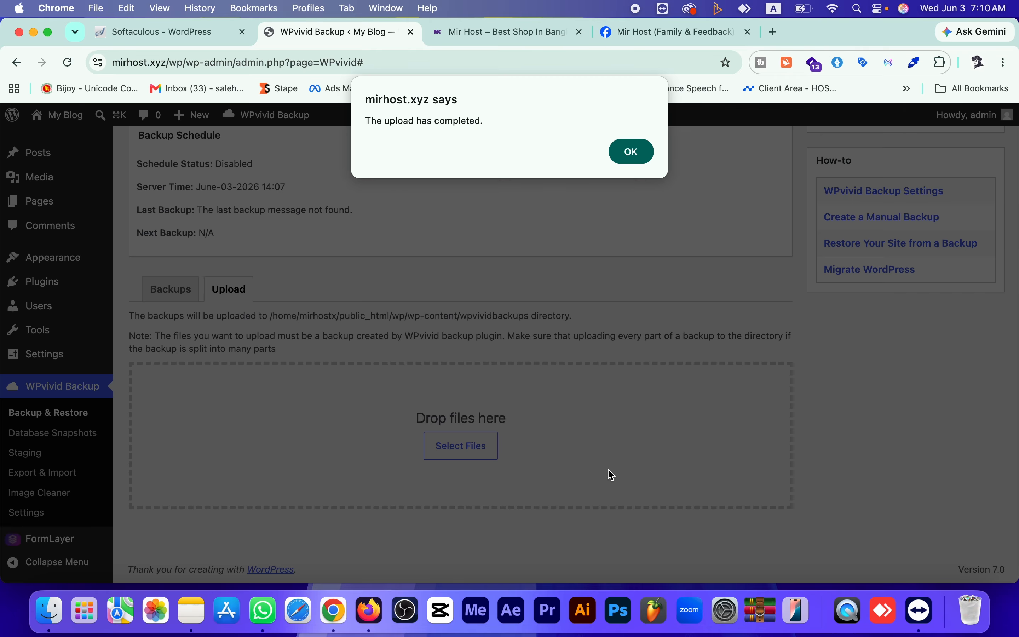
left_click(629, 151)
Restore the site from the uploaded Apr-08-2026 09:44 backup and confirm the restore
scroll(575, 386, "down", 10)
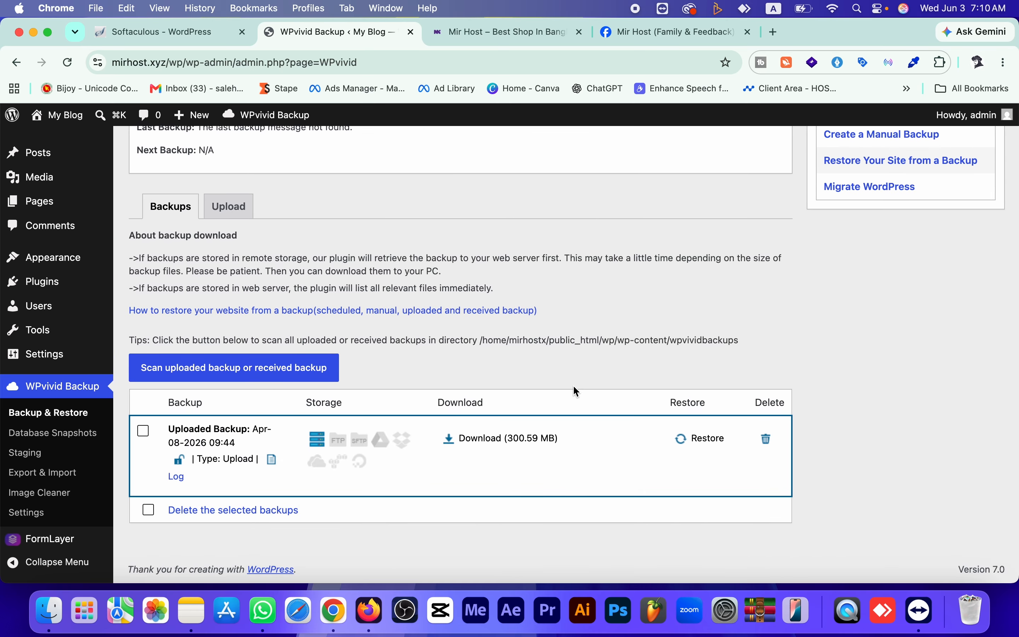
left_click(705, 443)
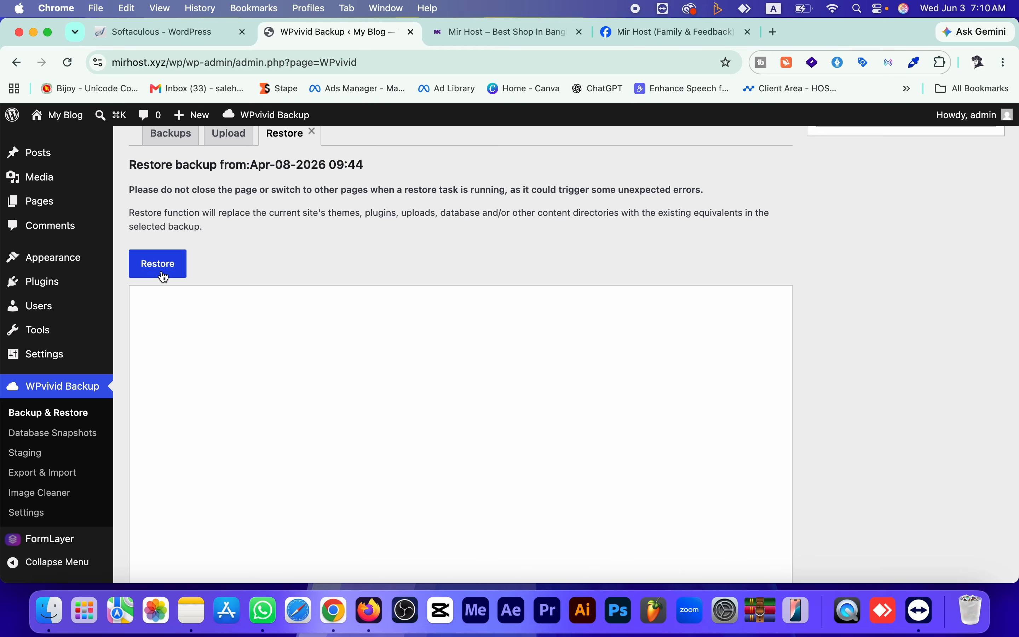
left_click(164, 276)
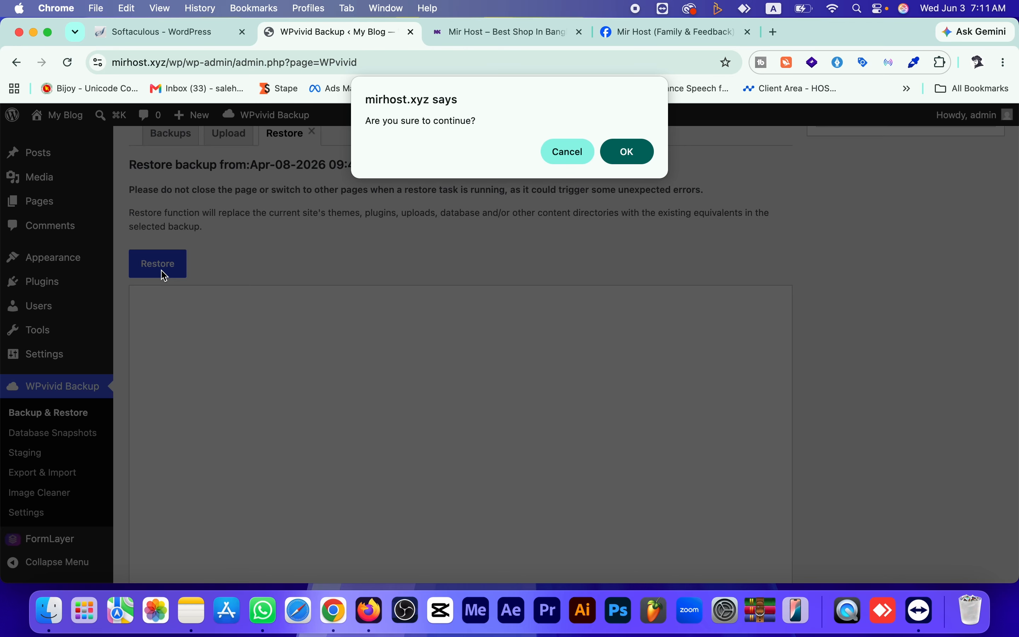
left_click(637, 165)
scroll(588, 330, "down", 3)
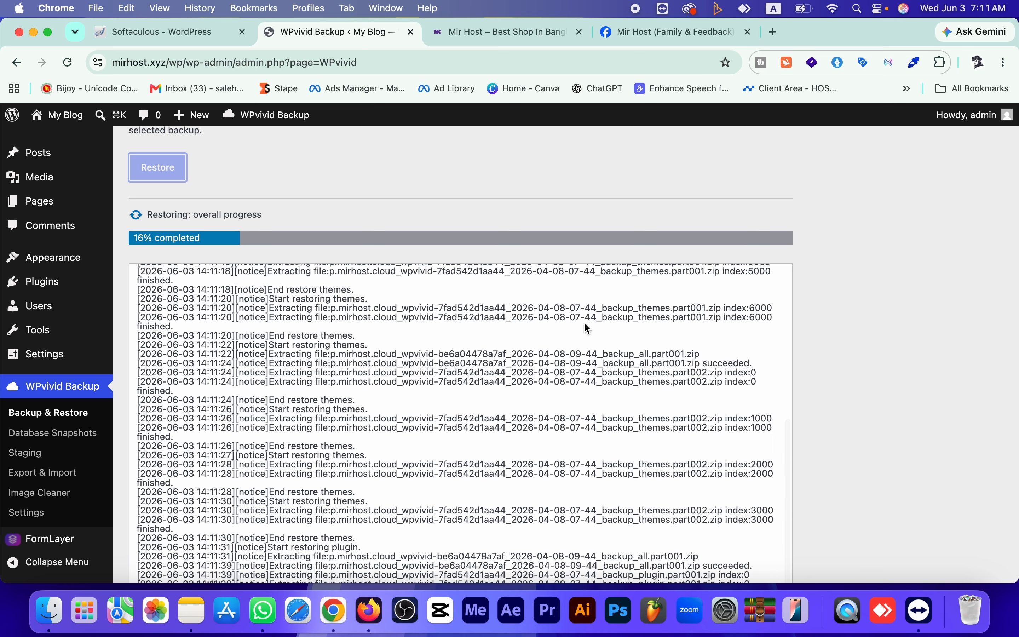
Review the delivery note in Notes and browse the posts in the Mir Host (Family & Feedback) Facebook group
left_click(196, 617)
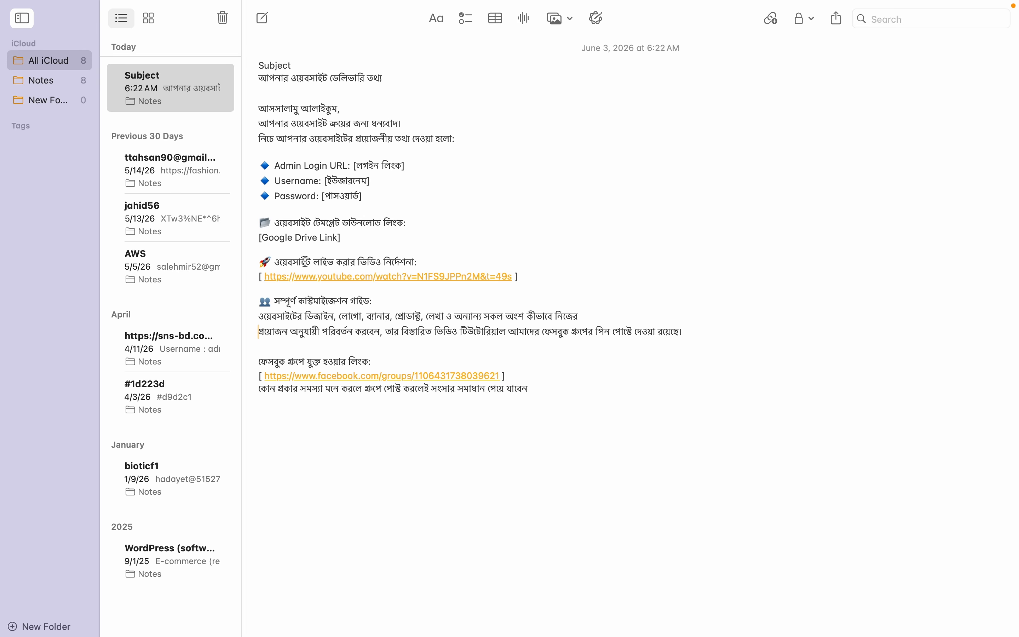
mouse_move(254, 634)
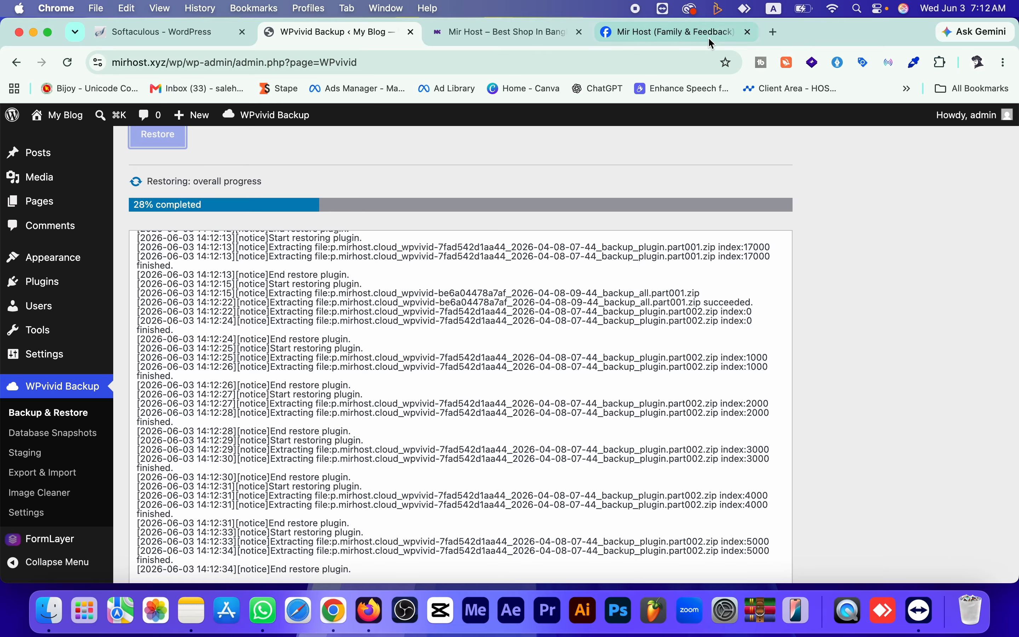
left_click(710, 34)
scroll(564, 305, "up", 10)
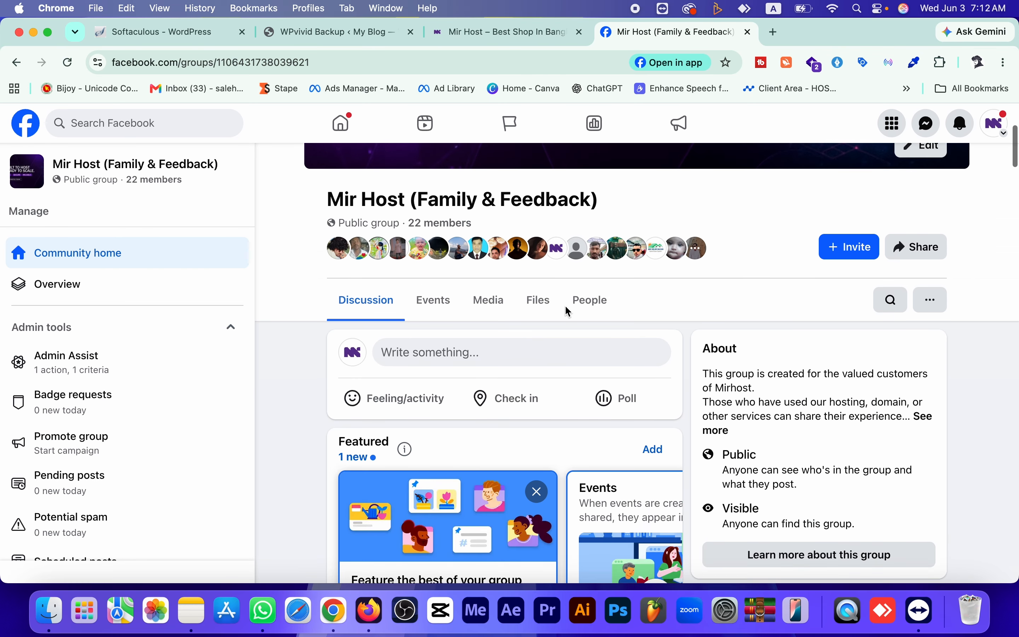
scroll(567, 311, "down", 10)
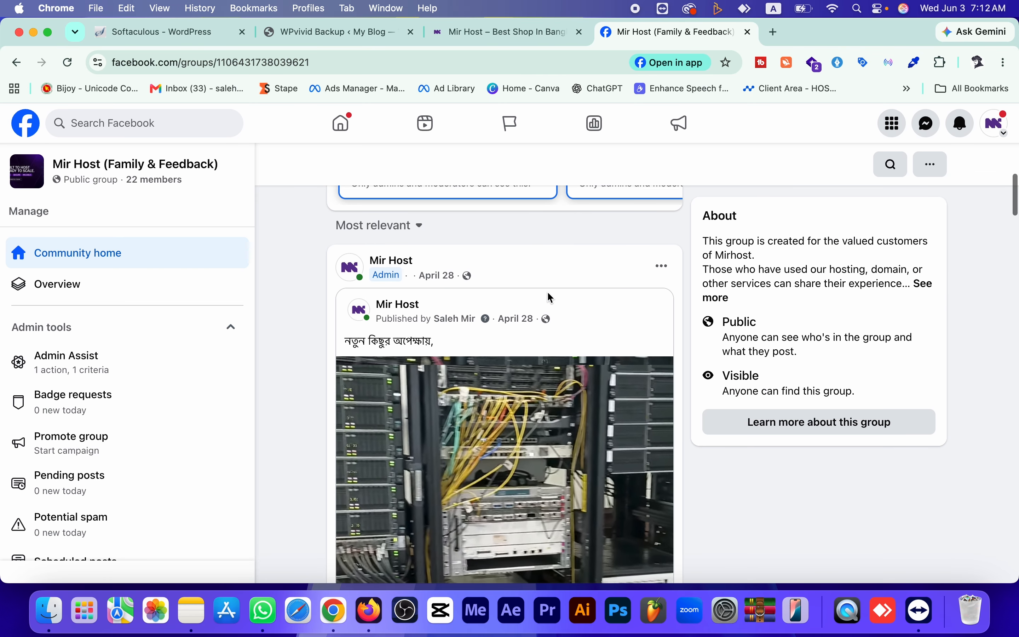
scroll(548, 369, "up", 5)
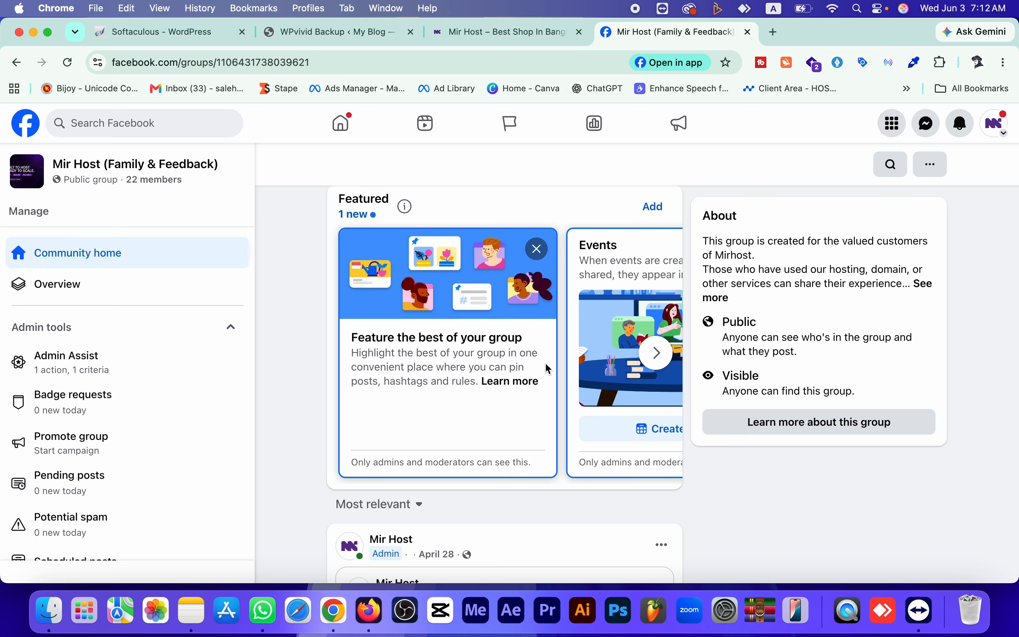
scroll(544, 362, "up", 10)
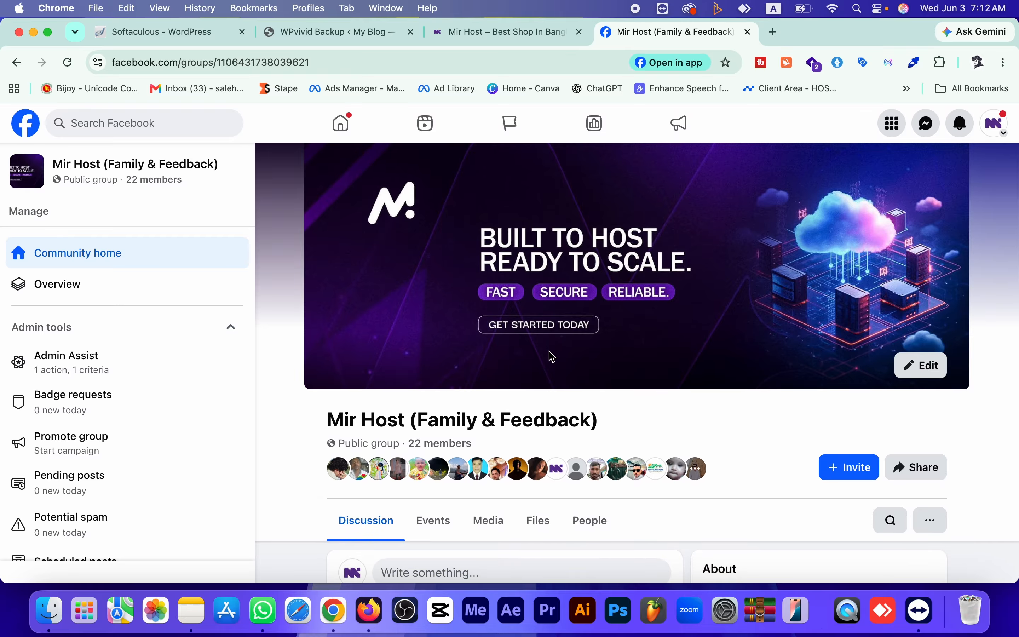
scroll(553, 357, "down", 10)
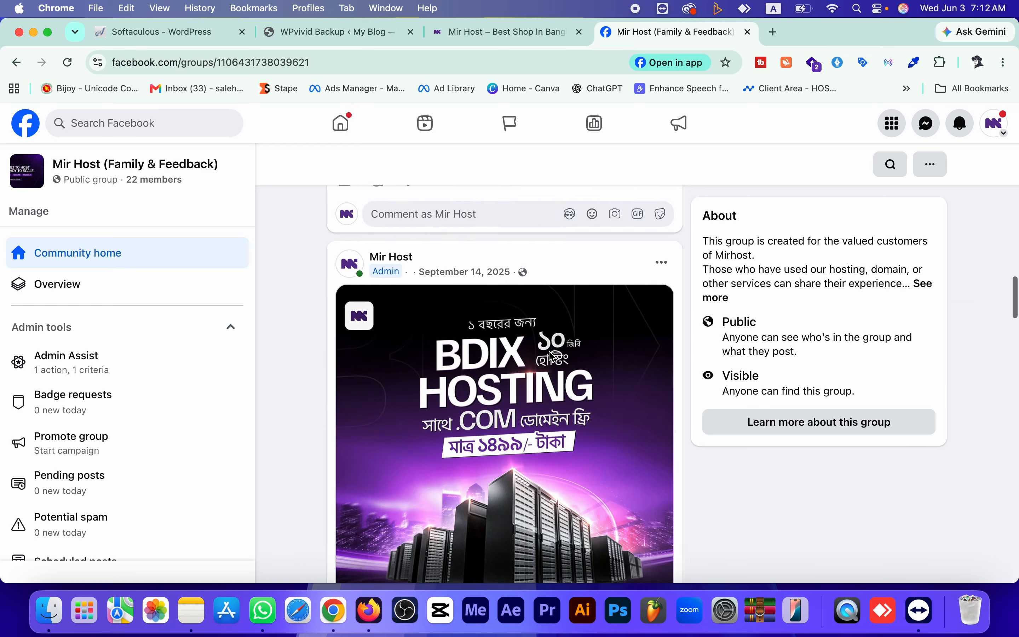
scroll(553, 357, "up", 10)
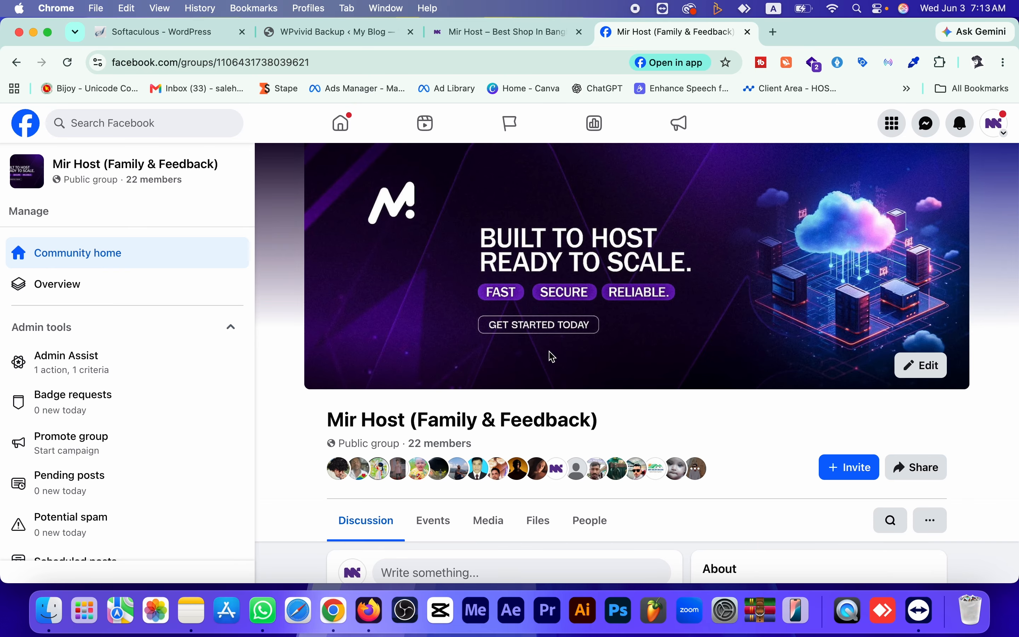
scroll(553, 356, "down", 10)
scroll(560, 355, "down", 10)
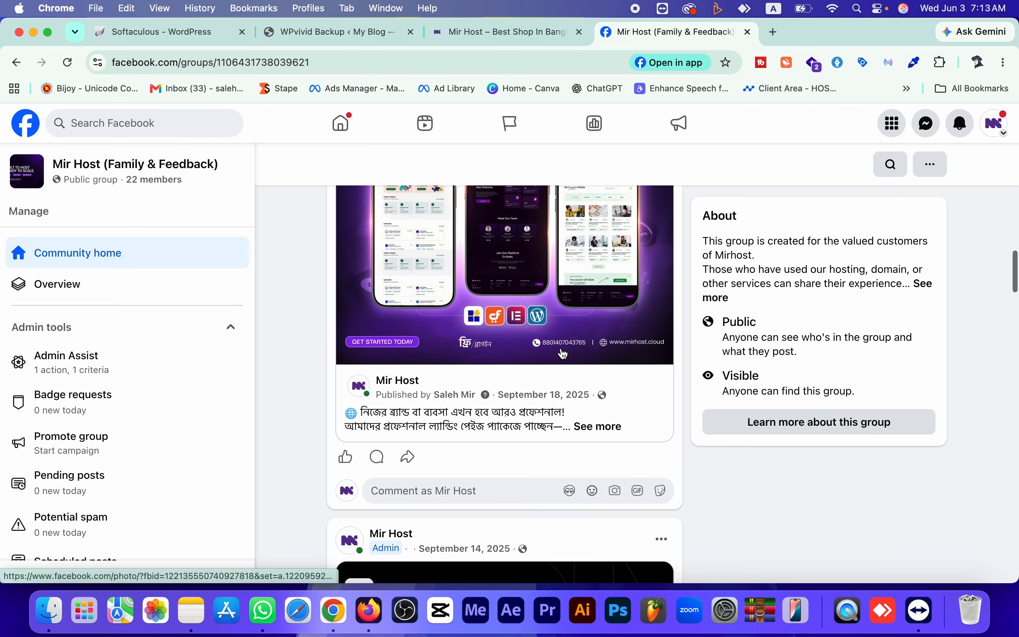
Look through the remaining Mir Host group posts back to the group header, and return to the WordPress site's tab
scroll(563, 354, "down", 3)
scroll(564, 354, "up", 15)
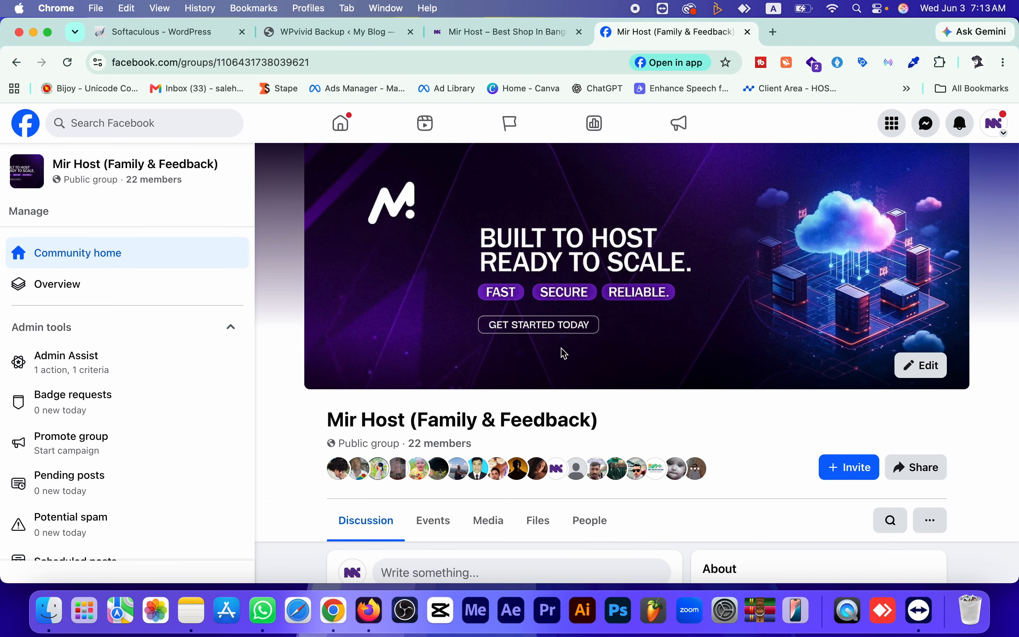
key("super+2")
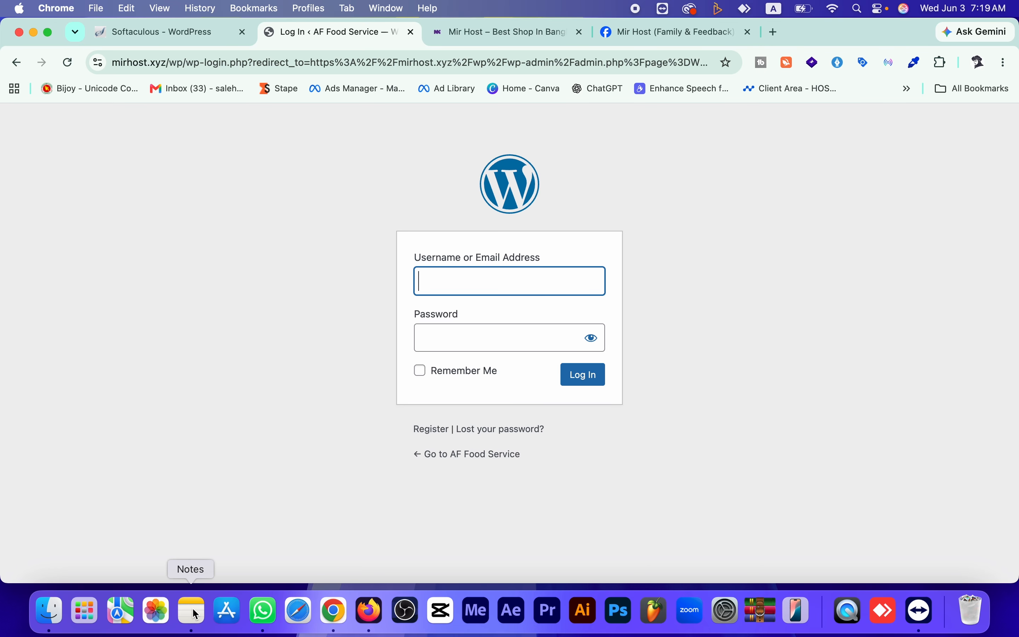
Check the website delivery note in Notes, and switch back to the WordPress admin in Chrome
left_click(191, 610)
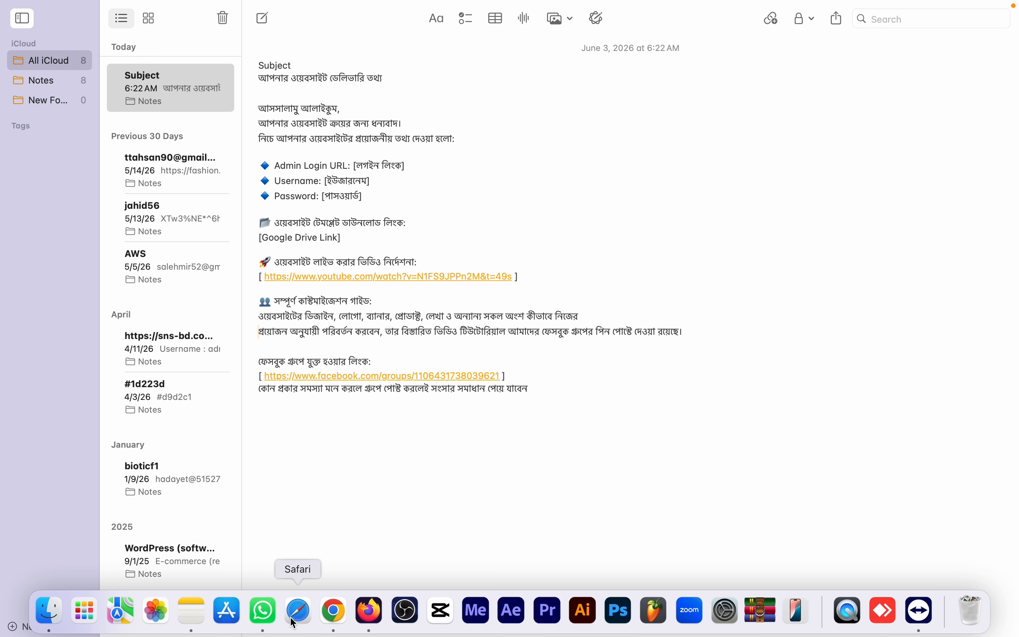
left_click(319, 621)
left_click(331, 406)
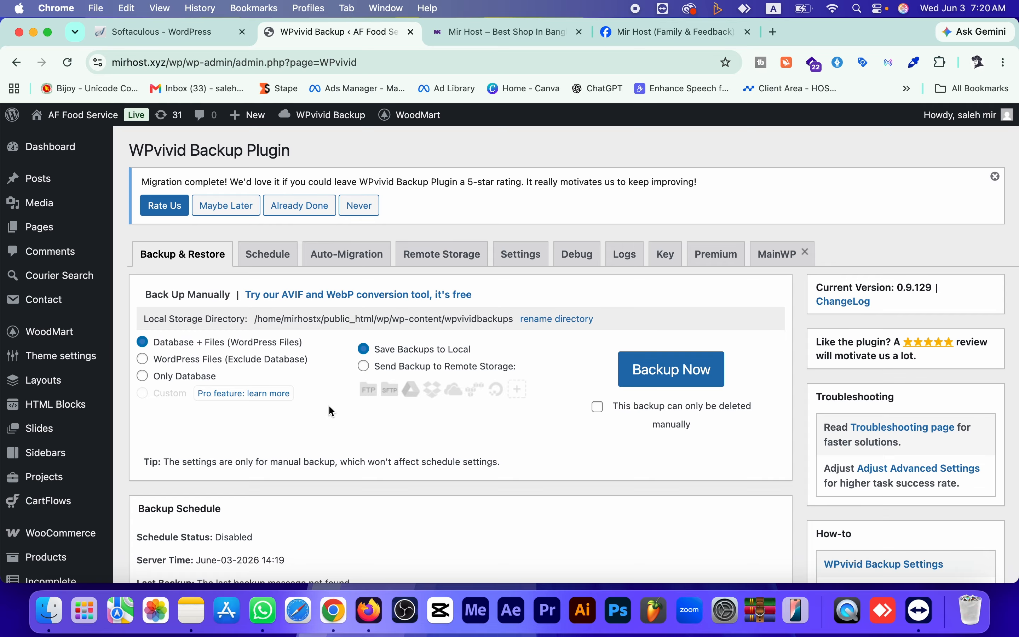
Examine the restored site's admin menu and the WPvivid Backup page down to the uploaded backup entry
scroll(328, 411, "down", 15)
scroll(328, 410, "up", 15)
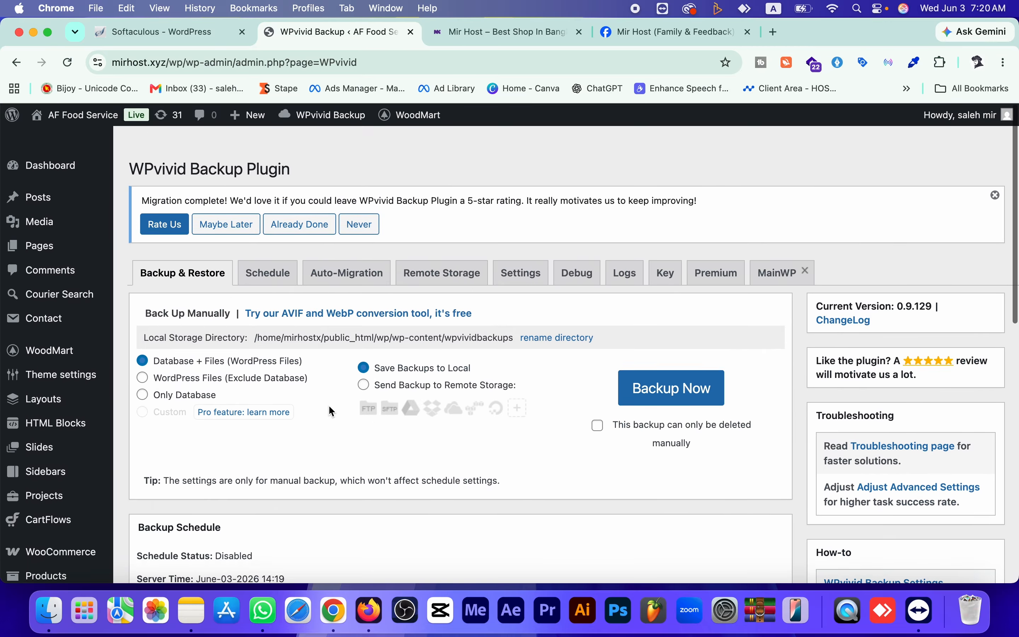
scroll(67, 362, "down", 3)
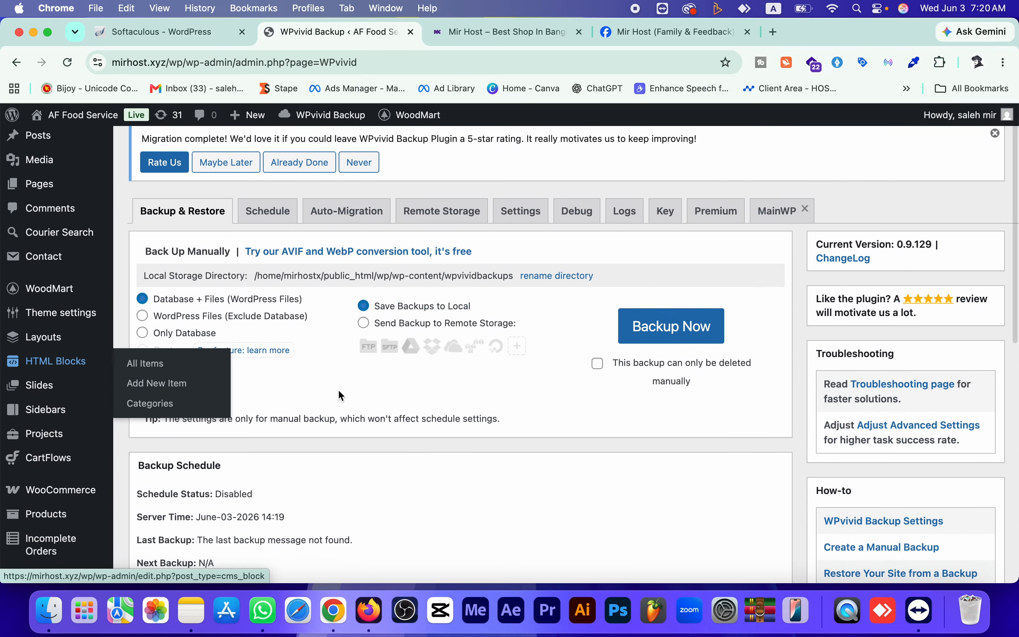
scroll(341, 394, "down", 5)
scroll(341, 396, "down", 1)
scroll(598, 434, "up", 1)
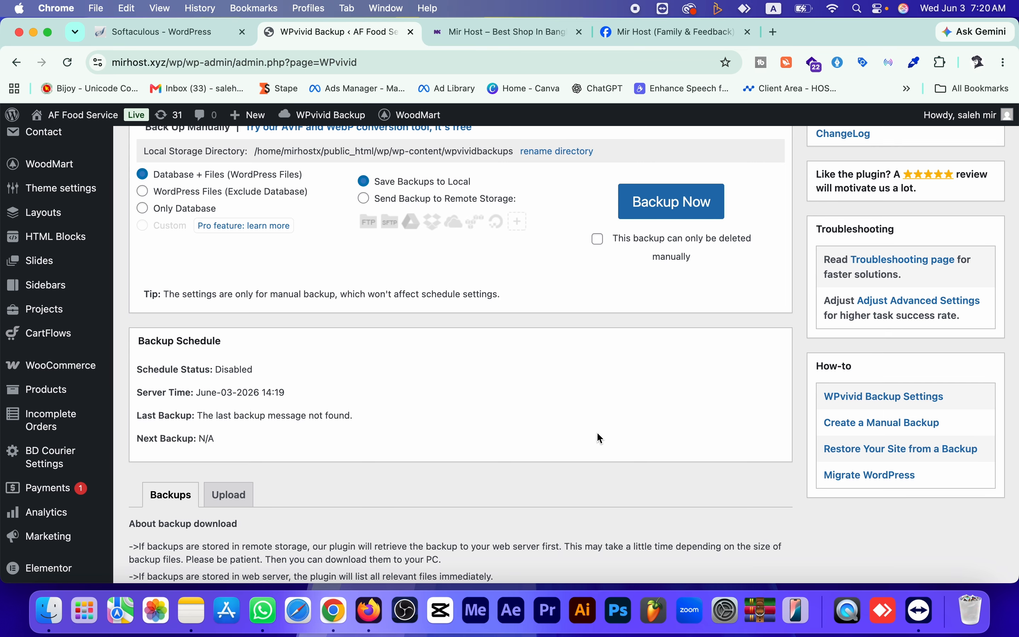
scroll(596, 432, "down", 10)
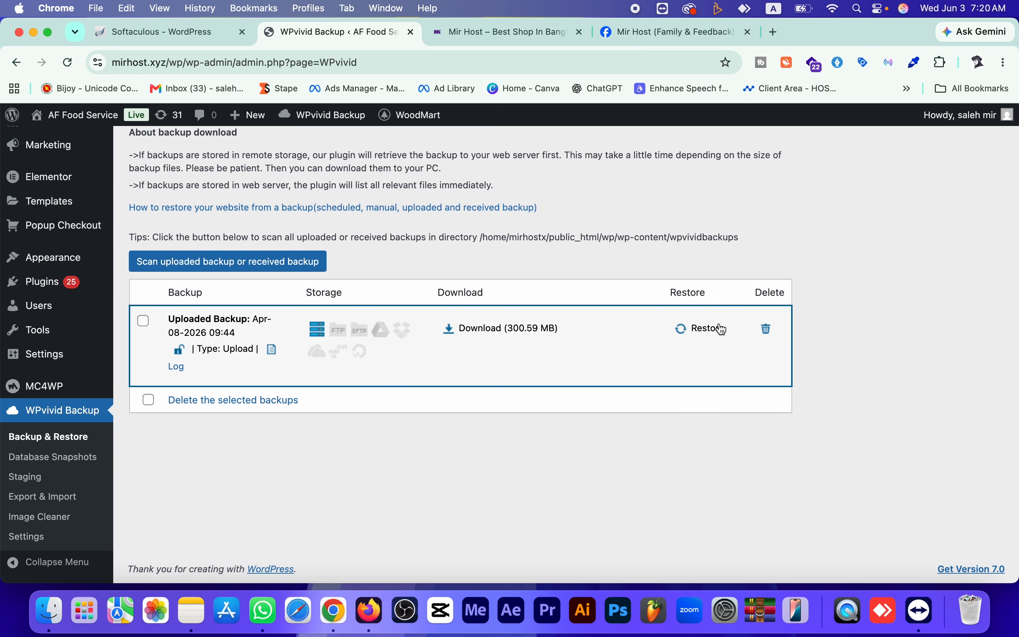
Open the restored AF Food Service storefront in a separate tab, review its homepage sections, and switch to the Mir Host demo shop
left_click(83, 114, "super")
left_click(479, 32)
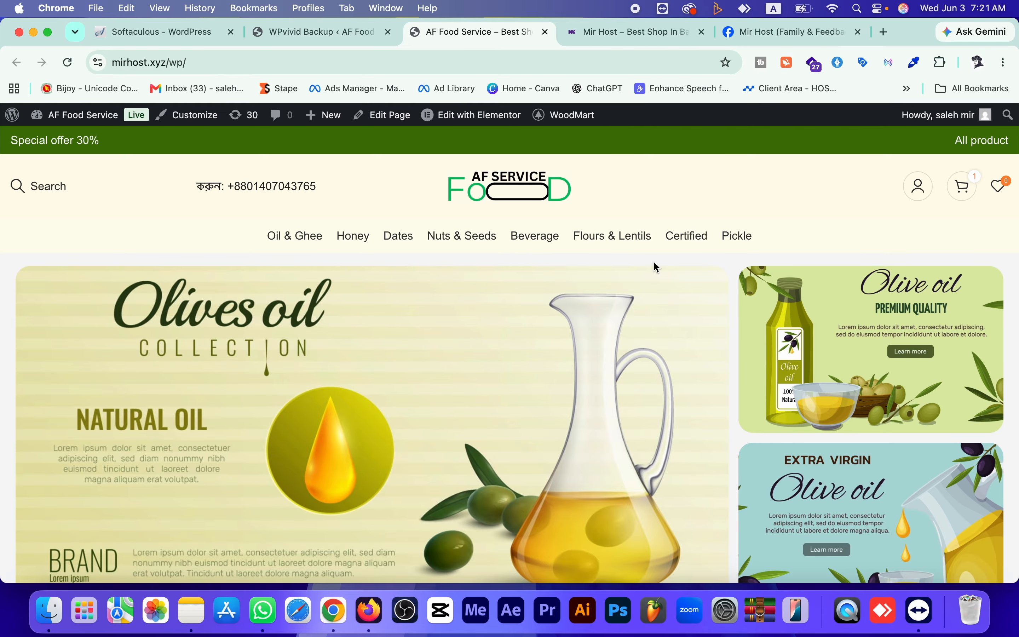
scroll(656, 266, "down", 3)
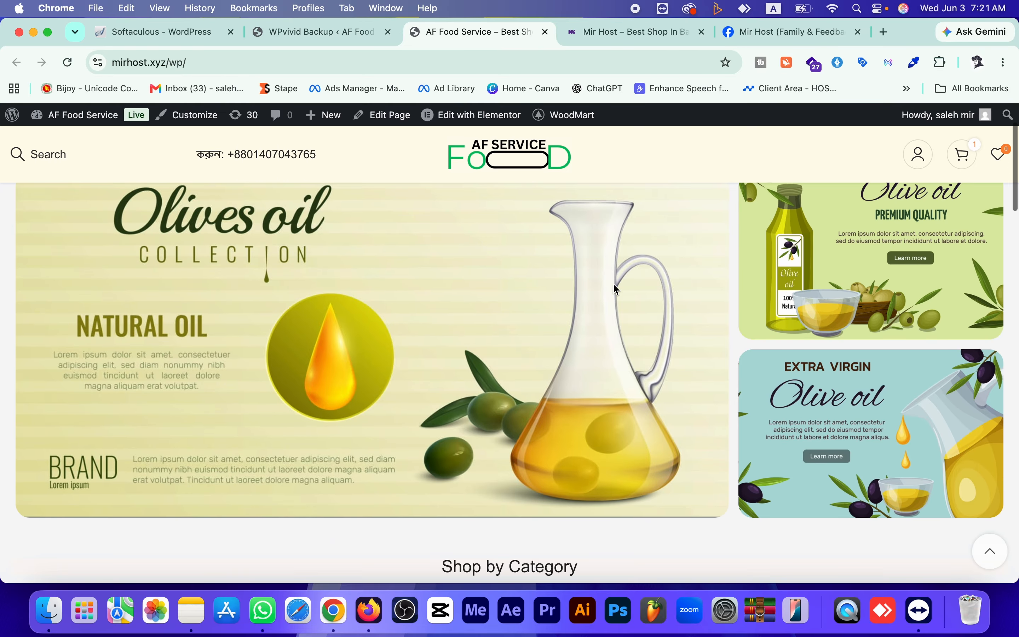
scroll(556, 383, "down", 5)
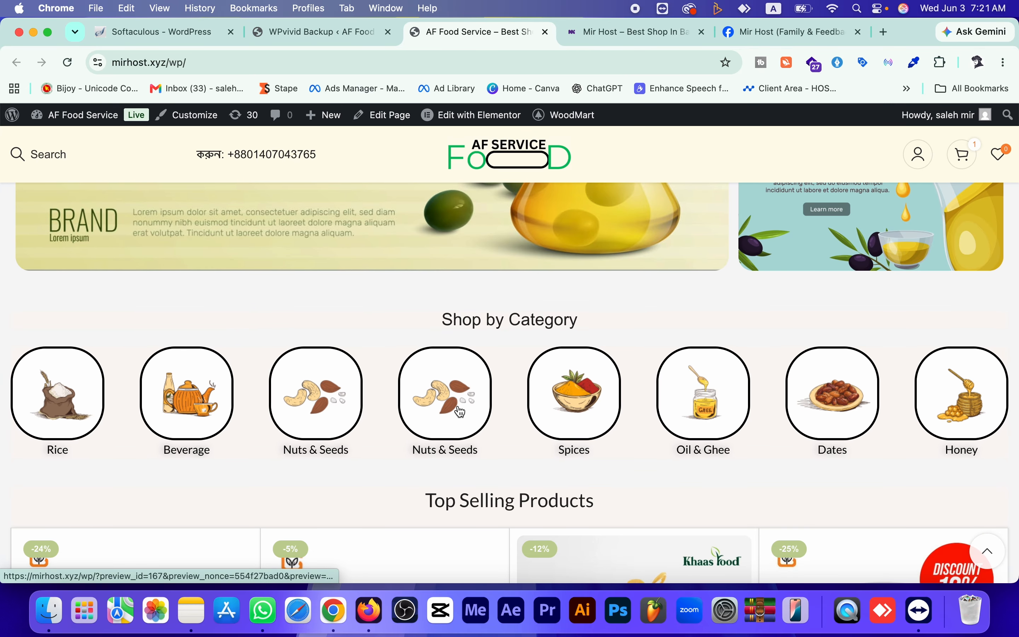
scroll(586, 422, "up", 7)
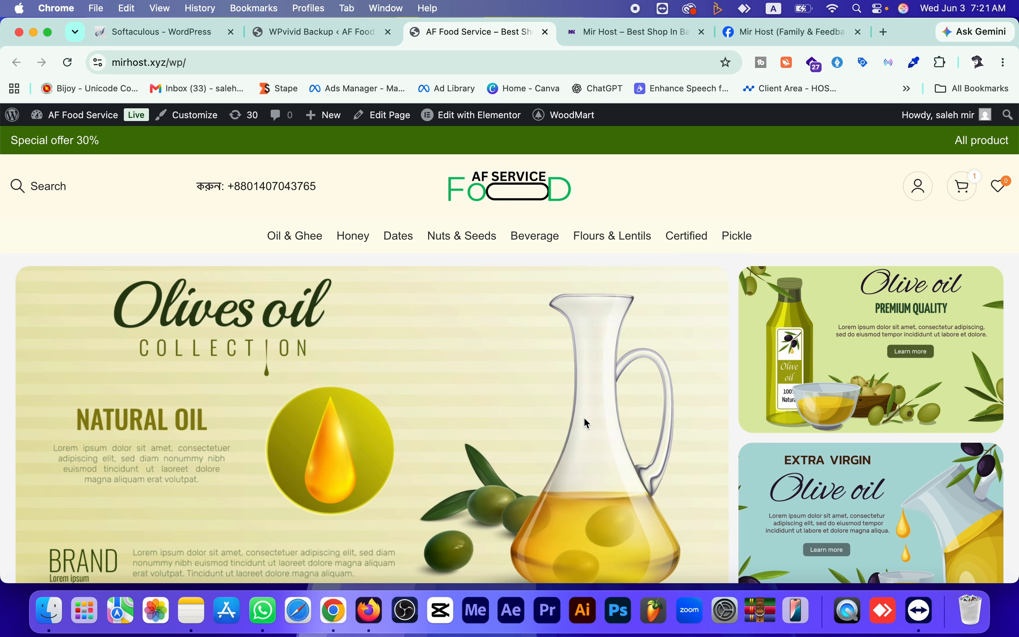
key("ctrl+Tab")
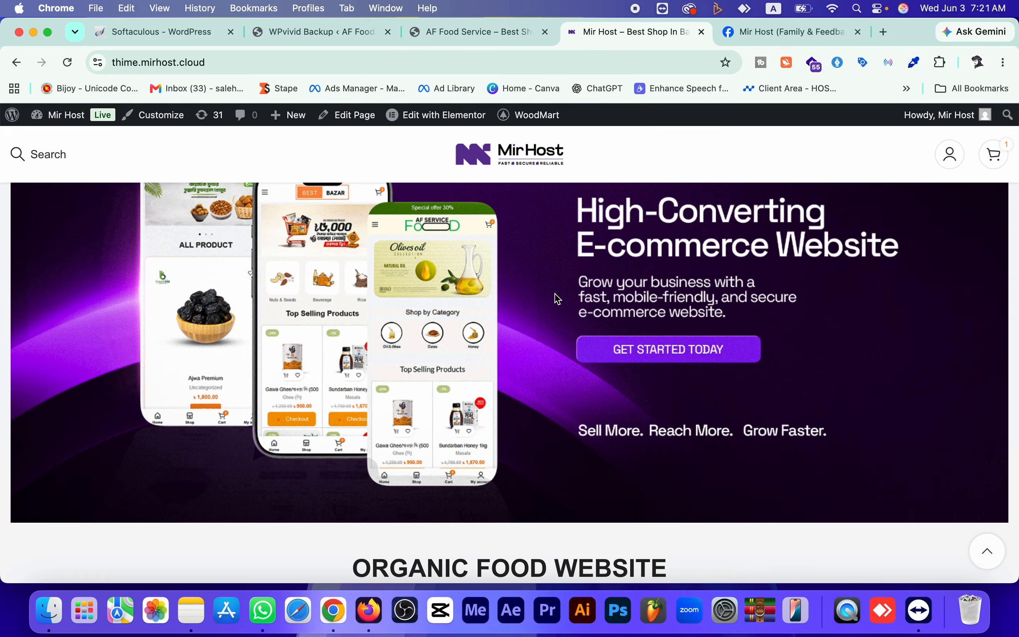